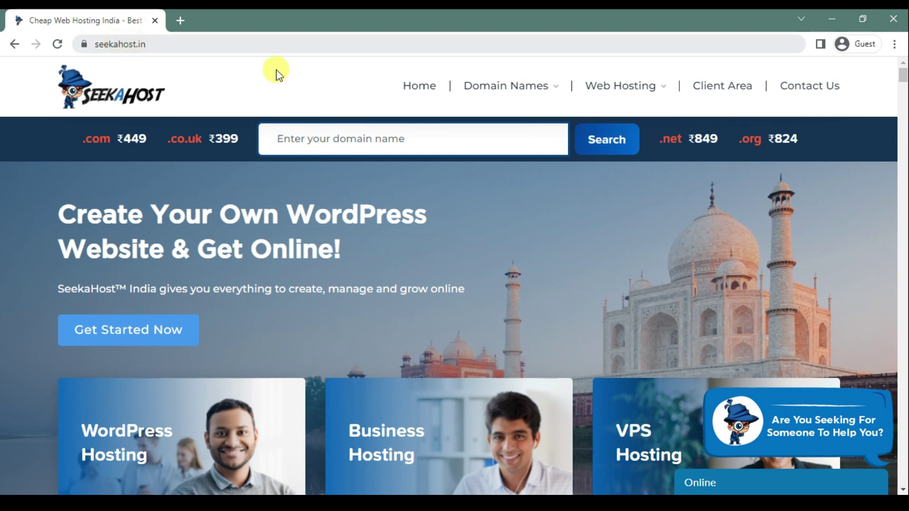
Search the Domain Checker for gowdham.in, which shows it available at Rs 1,285.82
mouse_move(495, 97)
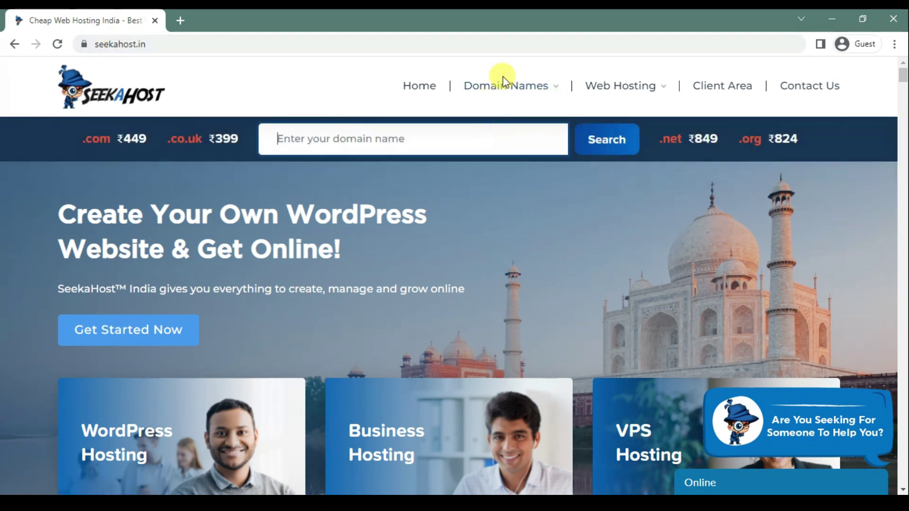
left_click(355, 154)
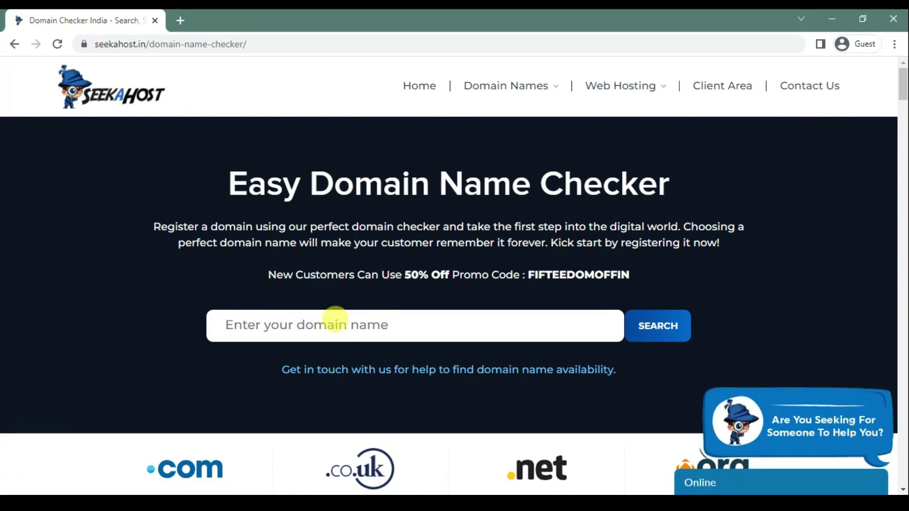
left_click(333, 314)
type("go")
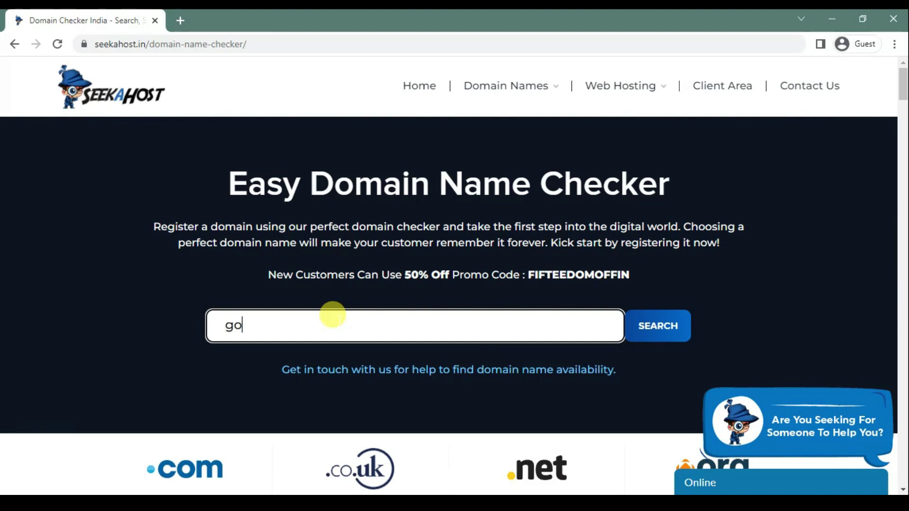
type("wdham.in")
key("Return")
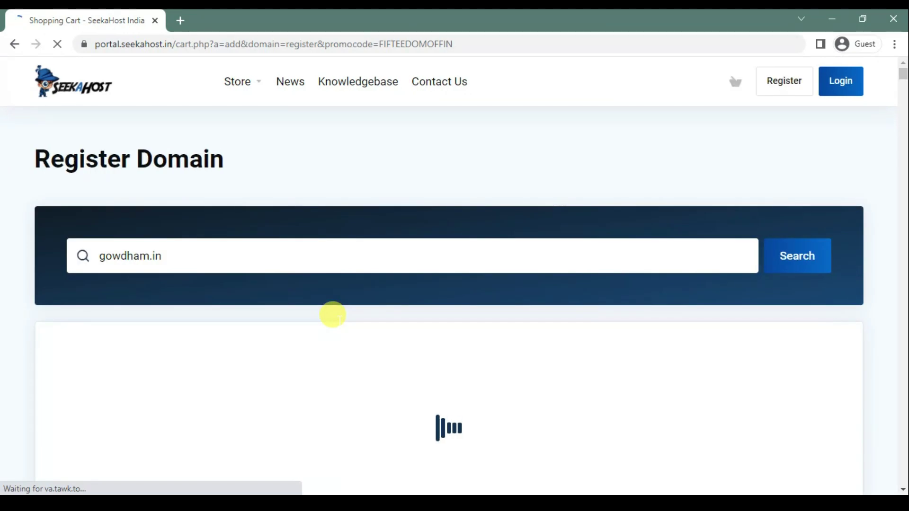
scroll(333, 315, "down", 2)
scroll(332, 315, "down", 2)
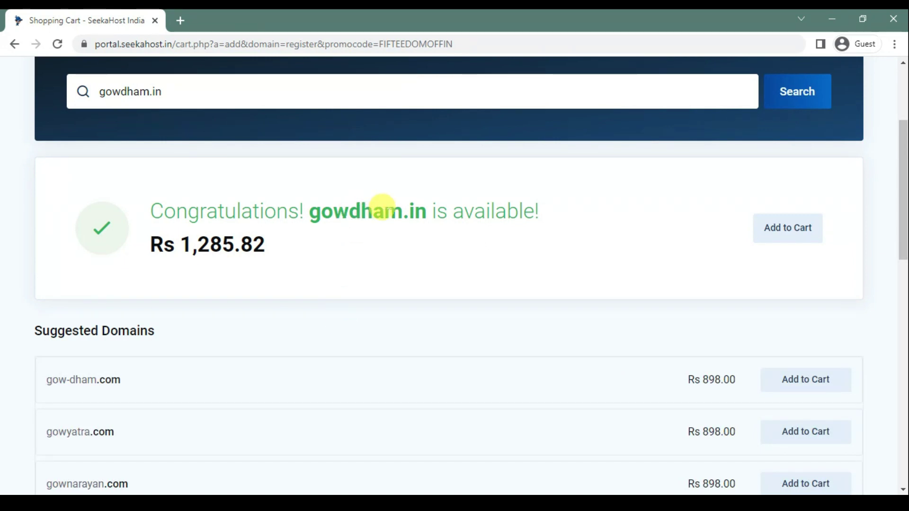
Add gowdham.in to the cart with free DNS Management and Email Forwarding, leaving ID Protection off
left_click(808, 235)
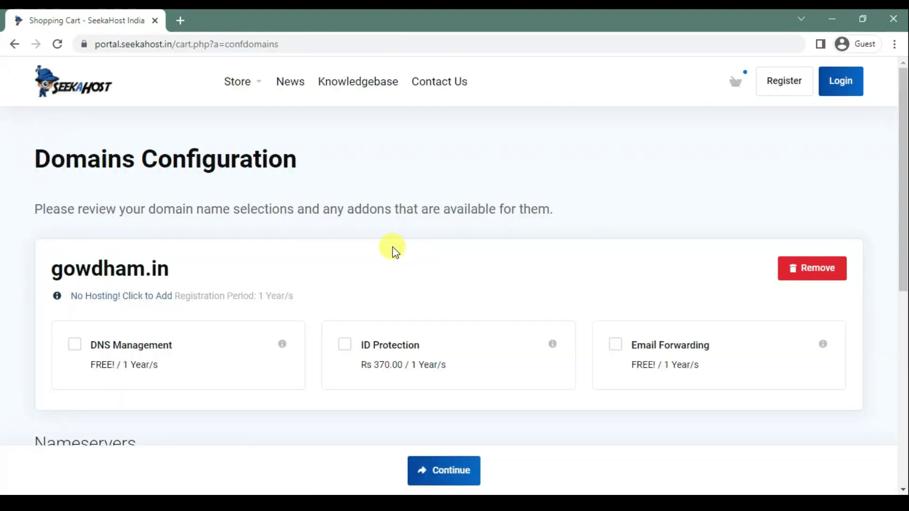
scroll(127, 240, "down", 2)
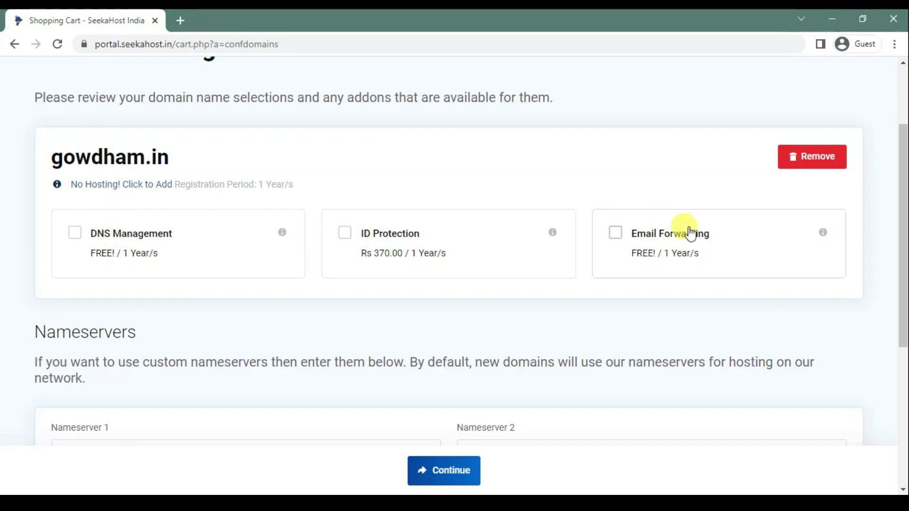
left_click(144, 239)
left_click(638, 241)
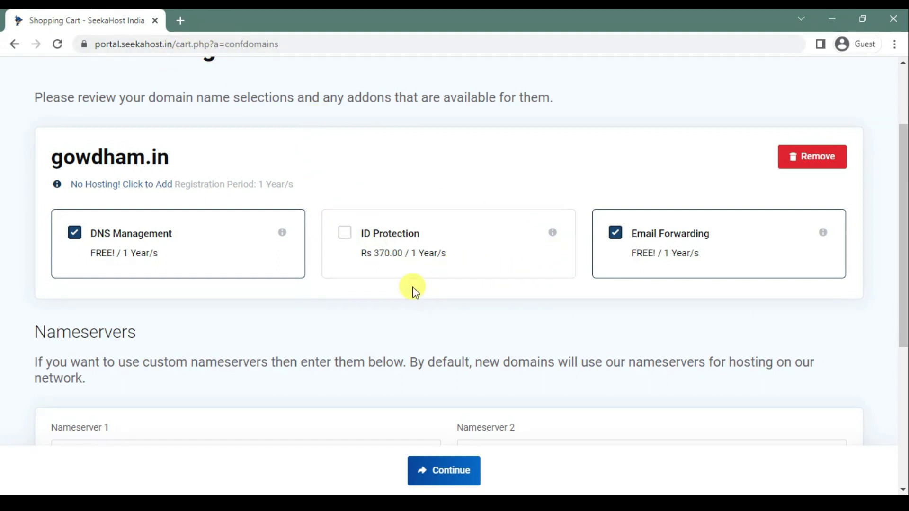
scroll(426, 305, "down", 3)
scroll(426, 305, "down", 1)
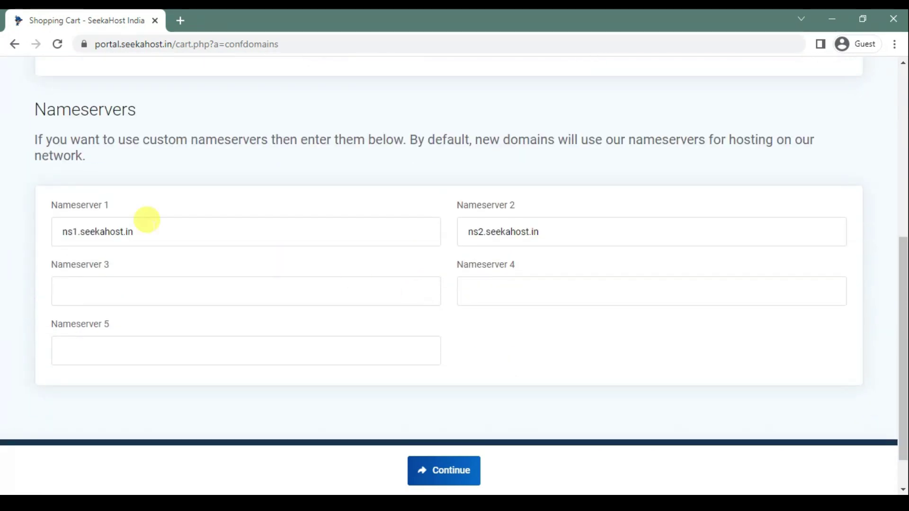
Proceed to Review & Checkout, keeping a 1 Year registration with the 50% discount (Rs 642.91)
left_click(451, 469)
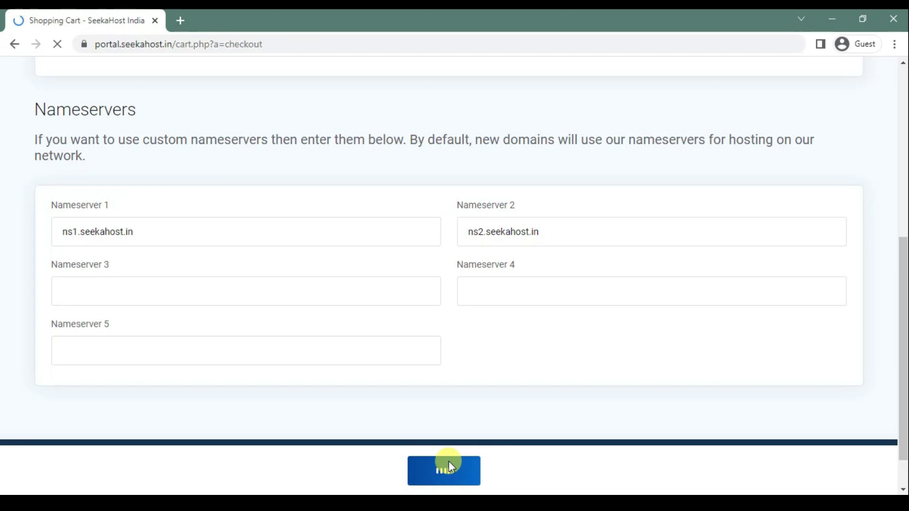
scroll(327, 299, "down", 2)
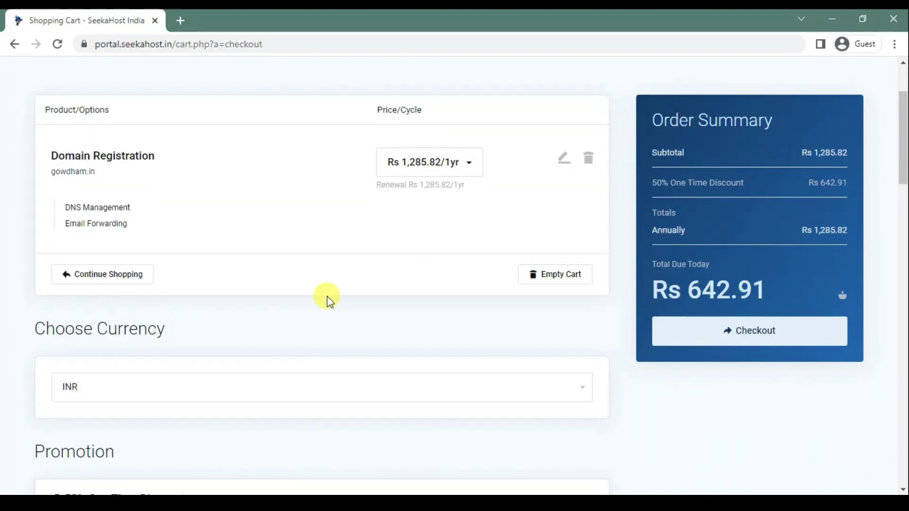
scroll(200, 156, "up", 2)
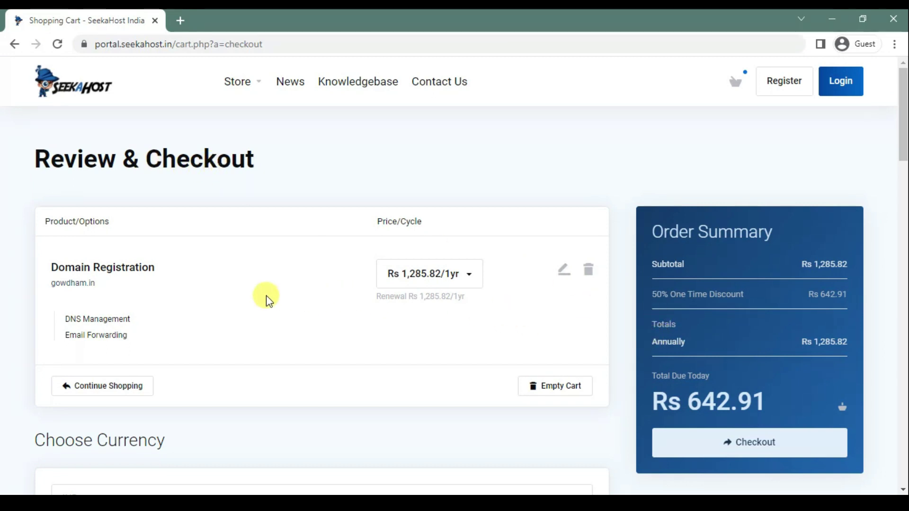
left_click(403, 283)
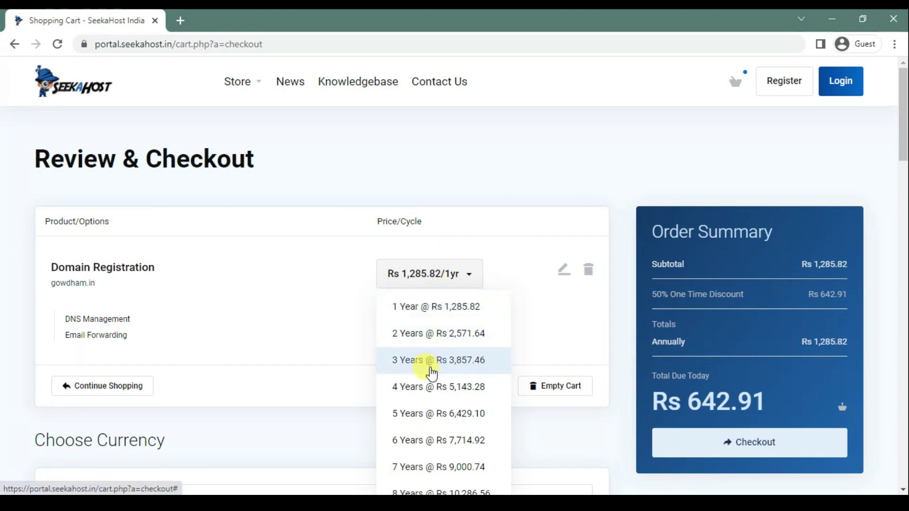
scroll(413, 372, "down", 2)
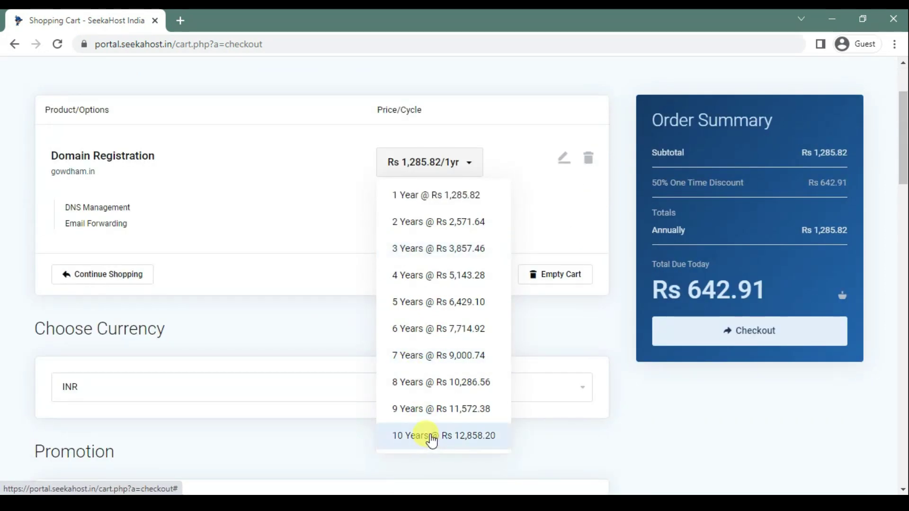
left_click(361, 186)
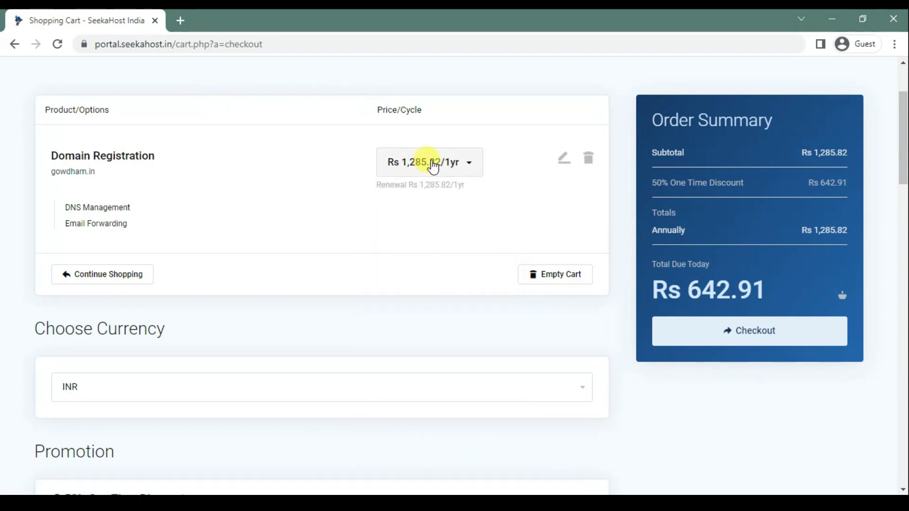
left_click(434, 166)
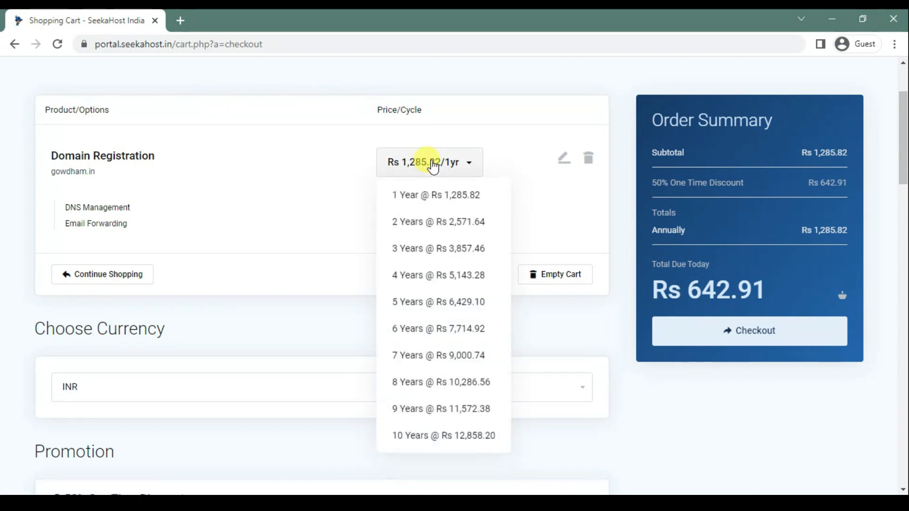
left_click(326, 171)
scroll(176, 246, "down", 7)
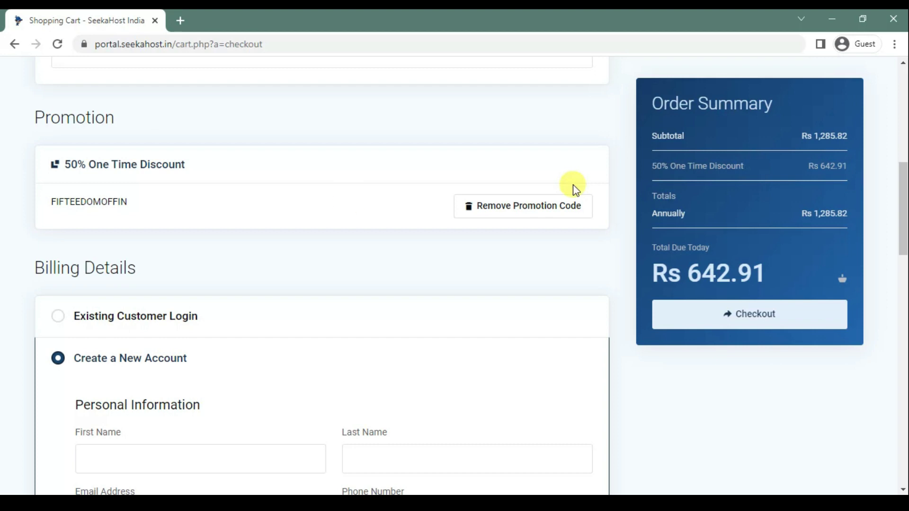
scroll(355, 207, "down", 5)
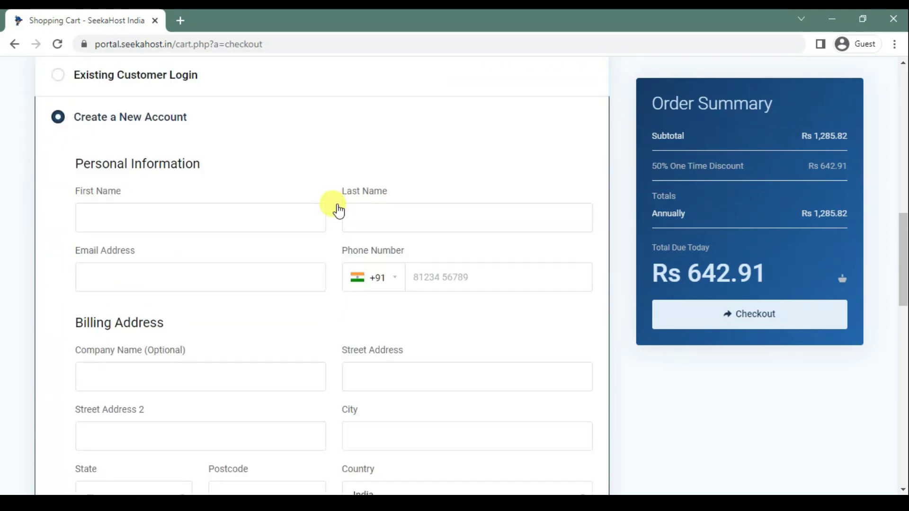
scroll(337, 209, "up", 1)
left_click(95, 100)
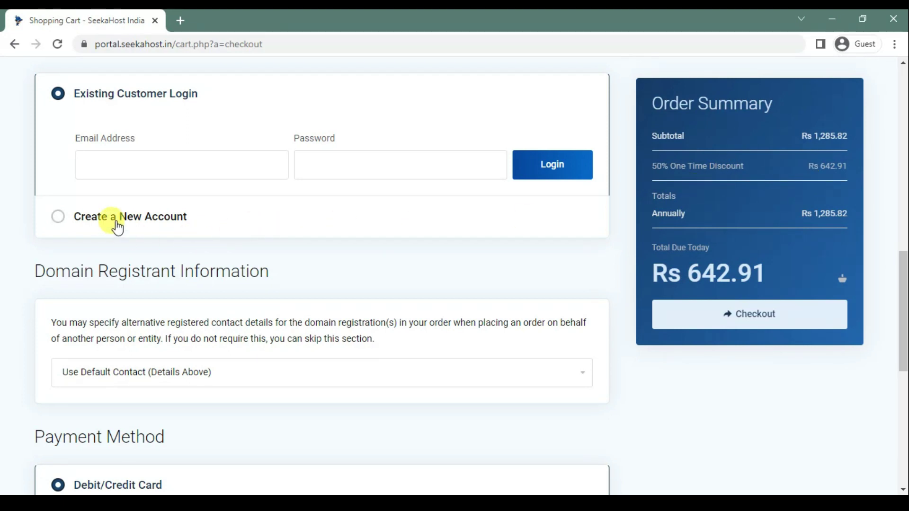
left_click(116, 226)
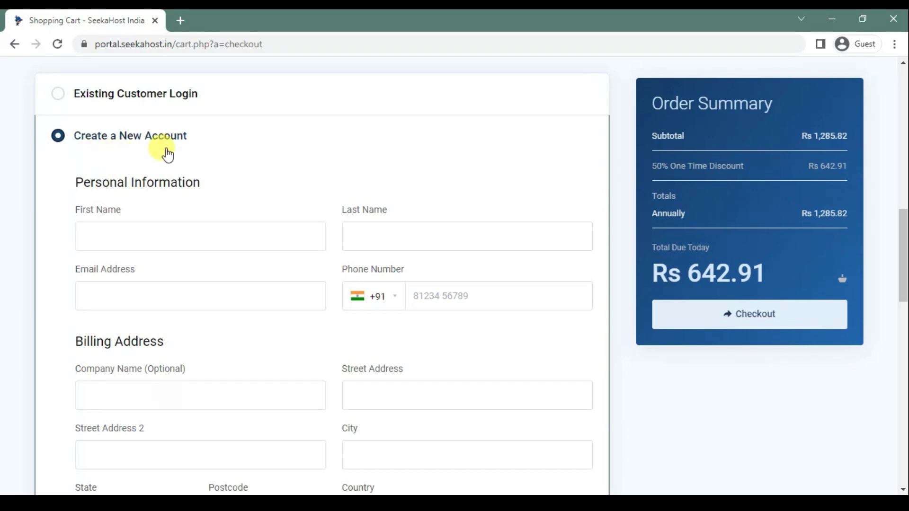
scroll(299, 225, "down", 9)
scroll(299, 224, "down", 7)
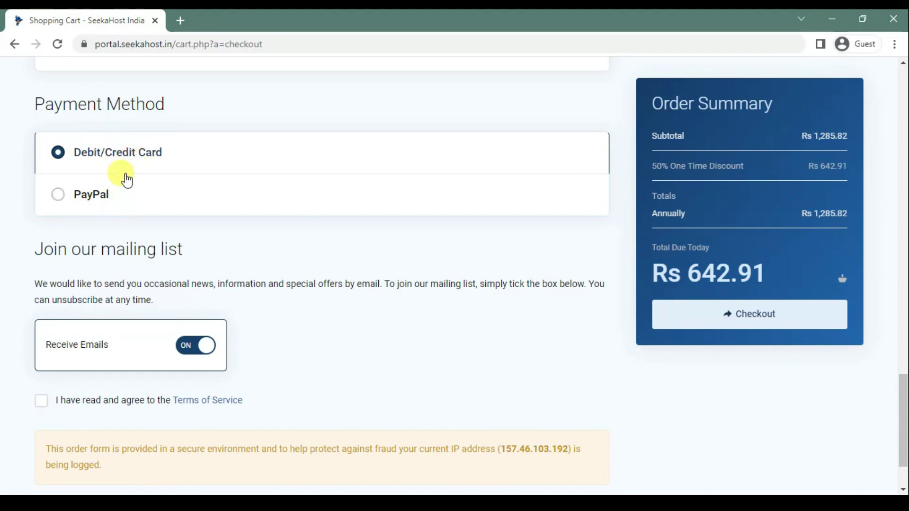
scroll(244, 212, "up", 12)
scroll(247, 215, "up", 9)
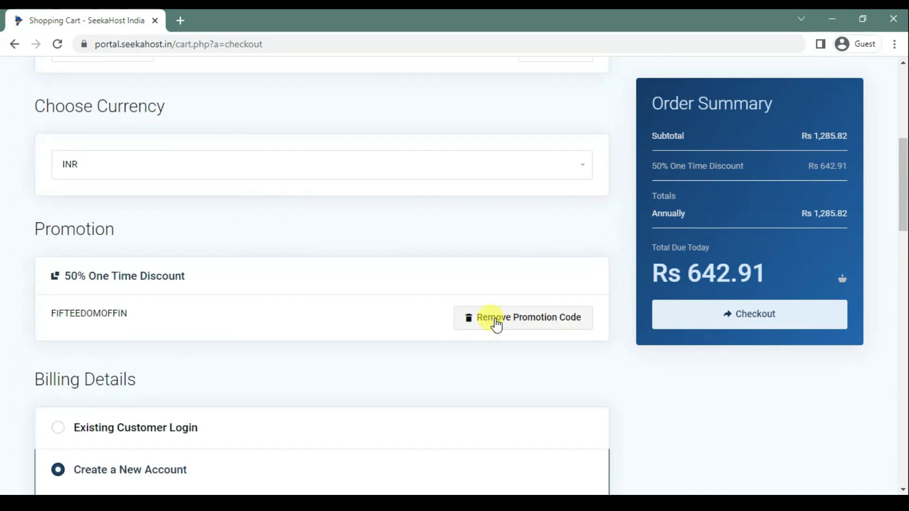
scroll(231, 296, "down", 1)
Log in as an existing customer with the account e-mail and password, and remove the FIFTEEDOMOFFIN promo
scroll(231, 297, "down", 1)
left_click(119, 316)
left_click(150, 378)
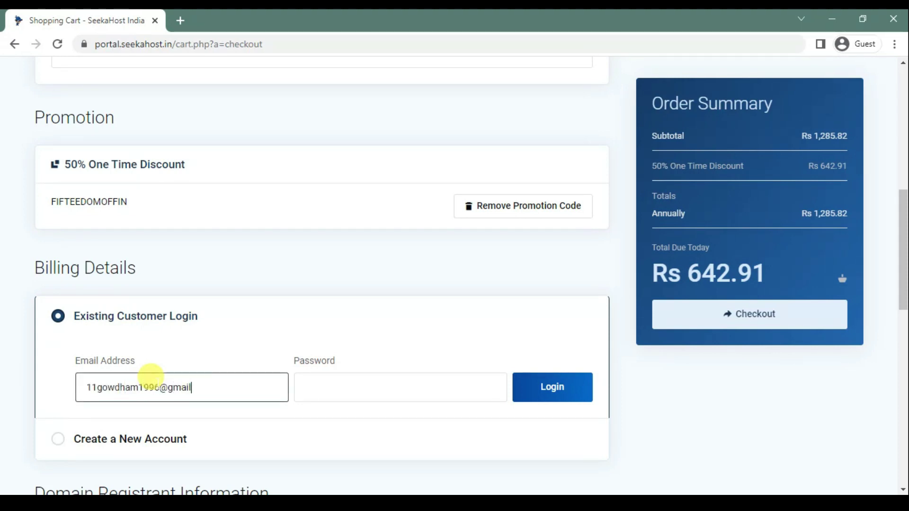
key("Tab")
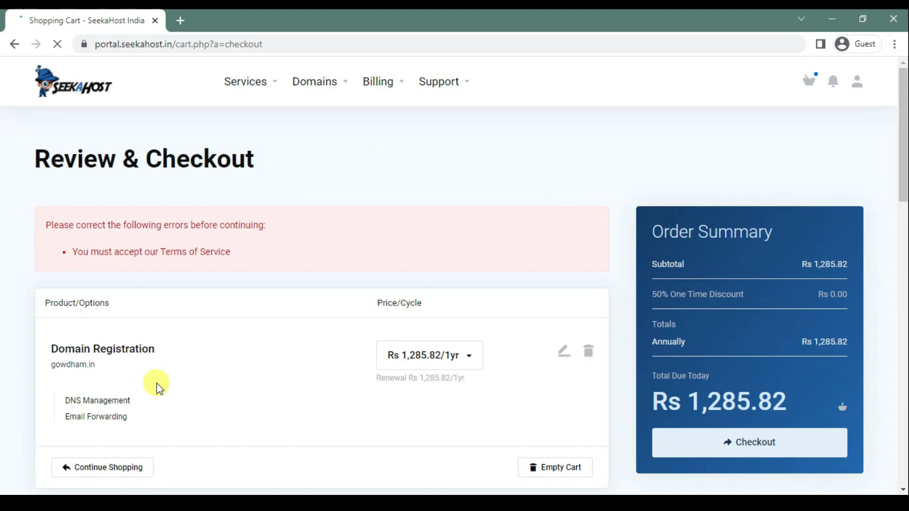
scroll(254, 187, "down", 5)
scroll(199, 152, "up", 1)
scroll(141, 121, "up", 2)
scroll(288, 164, "down", 5)
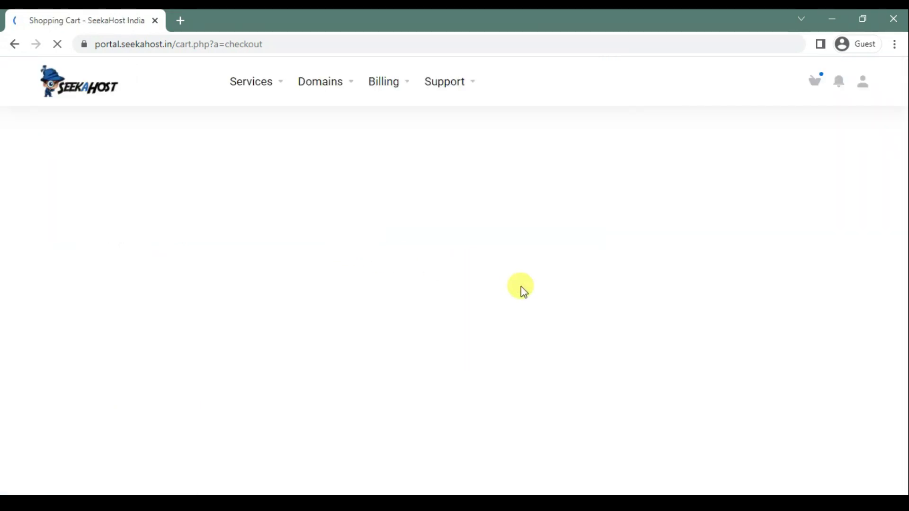
scroll(426, 336, "down", 2)
Enter and validate promo code SGVIDEO for a 100% discount, making Rs 0.00 due
left_click(192, 379)
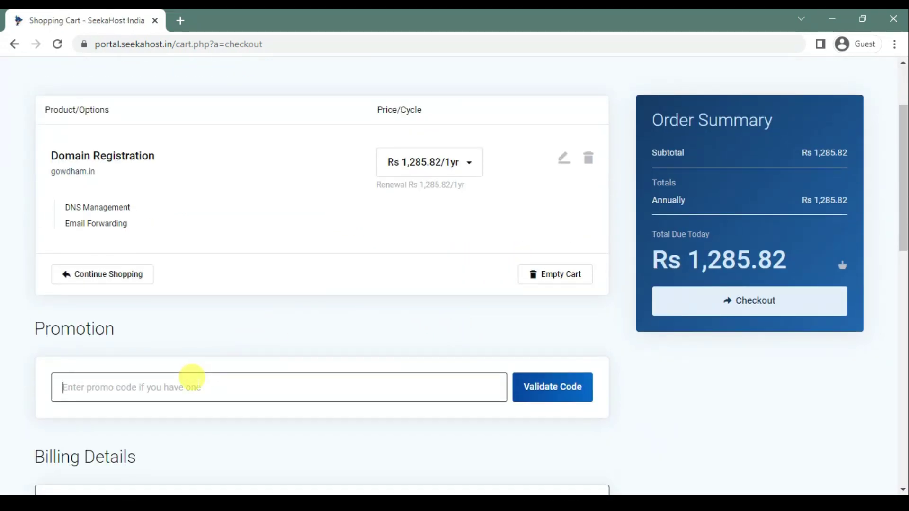
type("SGVI")
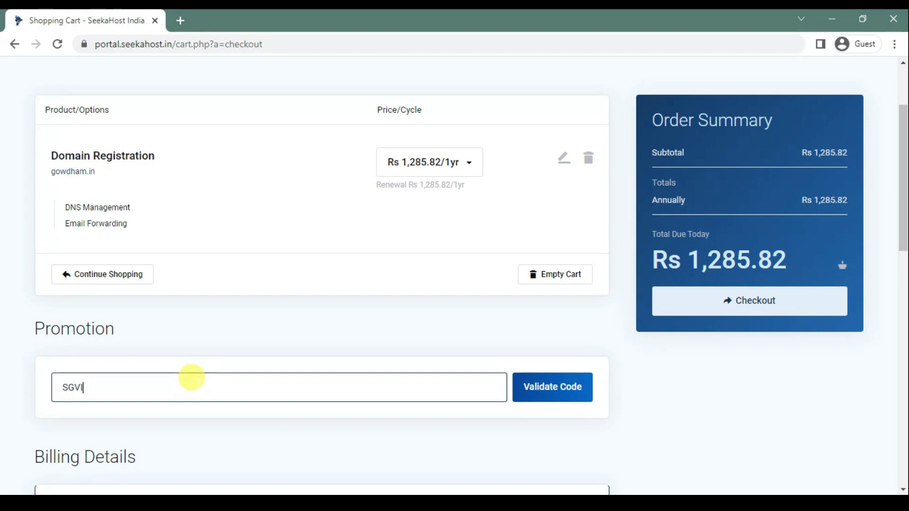
left_click(560, 403)
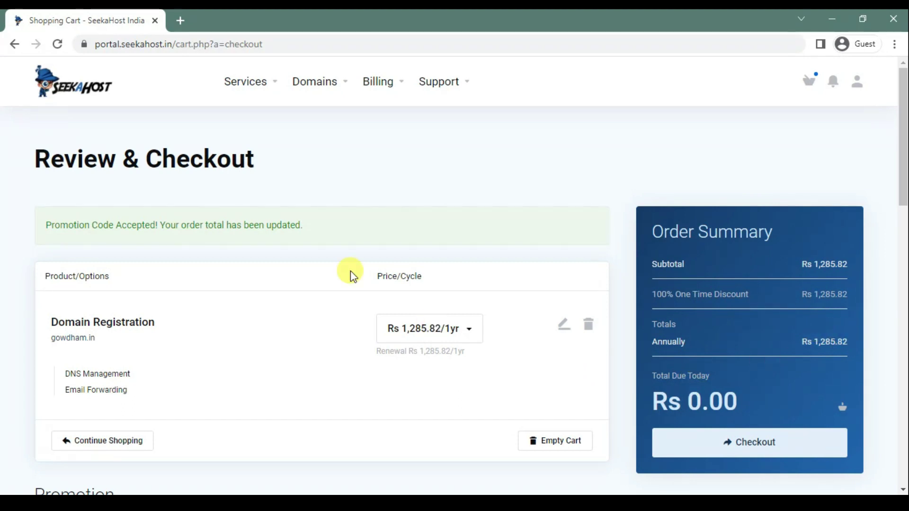
Keep Debit/Credit Card as the payment method and agree to the Terms of Service
scroll(349, 271, "down", 3)
scroll(347, 268, "down", 2)
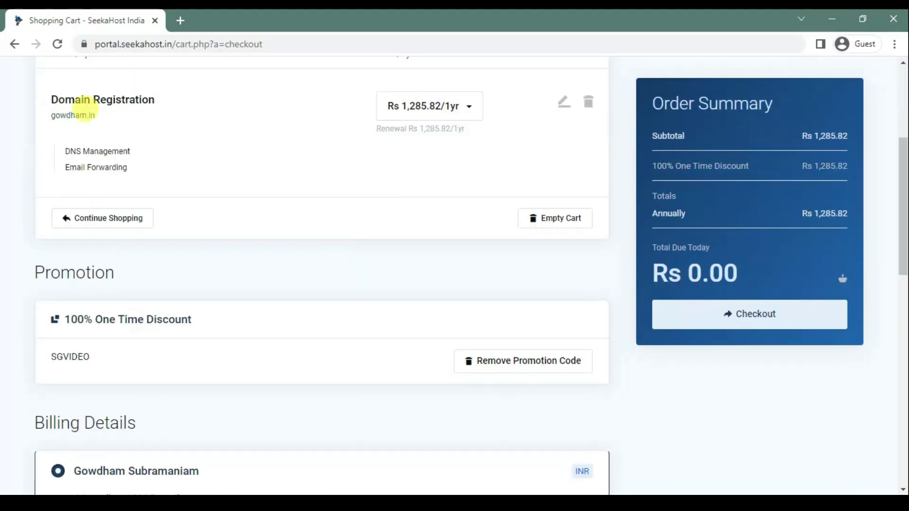
scroll(374, 222, "down", 4)
scroll(377, 235, "down", 3)
scroll(374, 232, "down", 3)
scroll(371, 229, "up", 3)
scroll(385, 263, "down", 8)
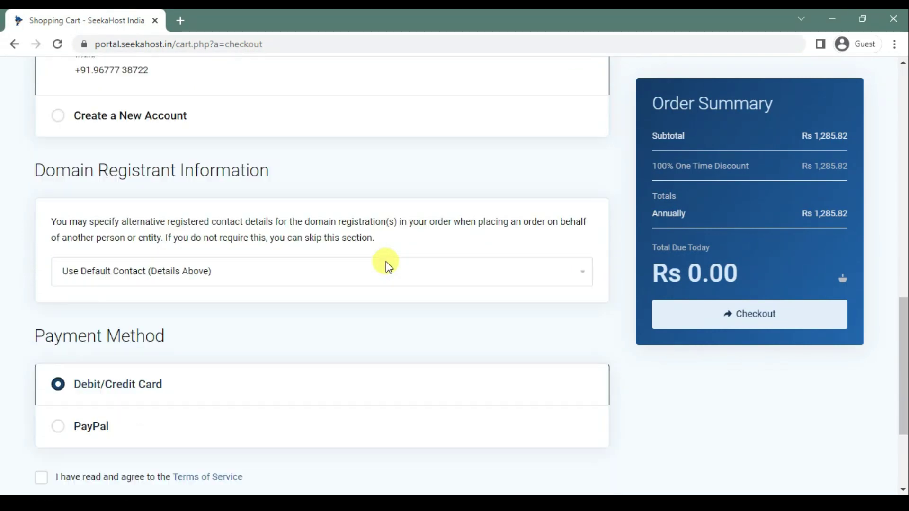
scroll(267, 164, "up", 3)
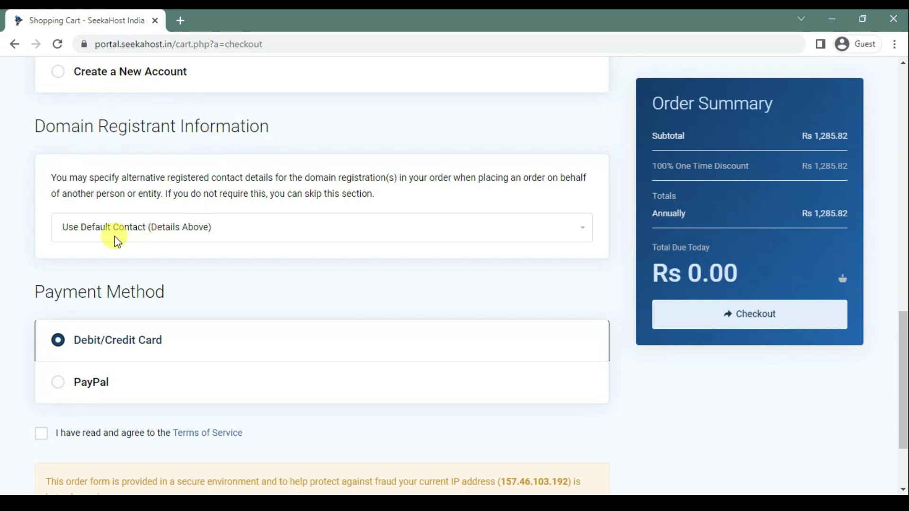
scroll(171, 249, "down", 3)
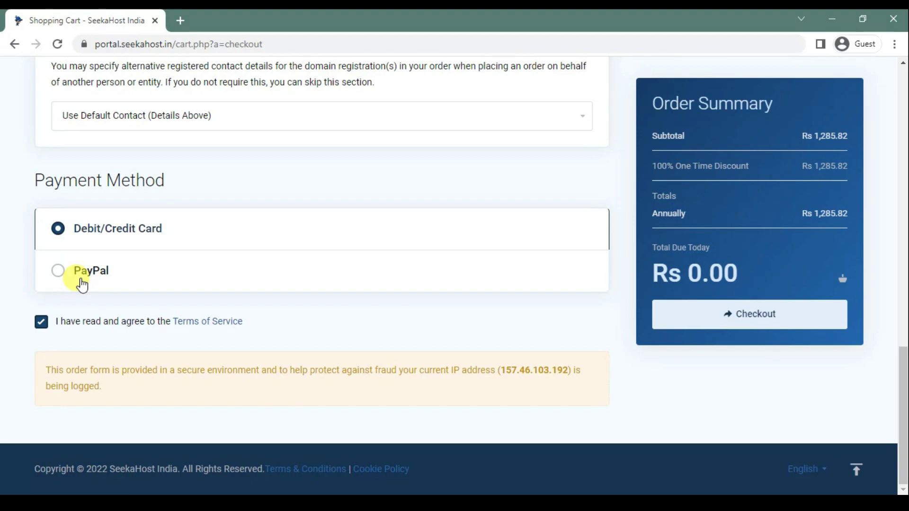
Load seekahost.in in a new tab, then open and minimise its live chat widget
left_click(181, 20)
type("sek")
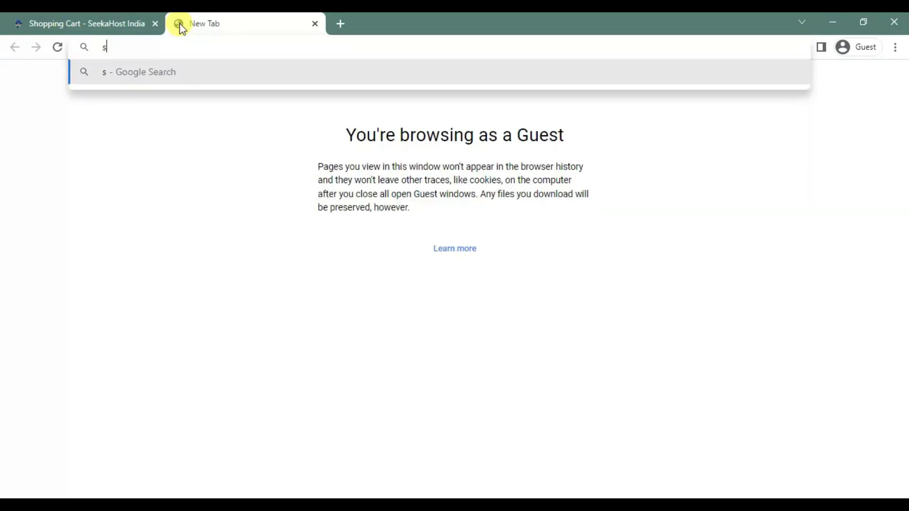
key("BackSpace")
type("ekahost.in")
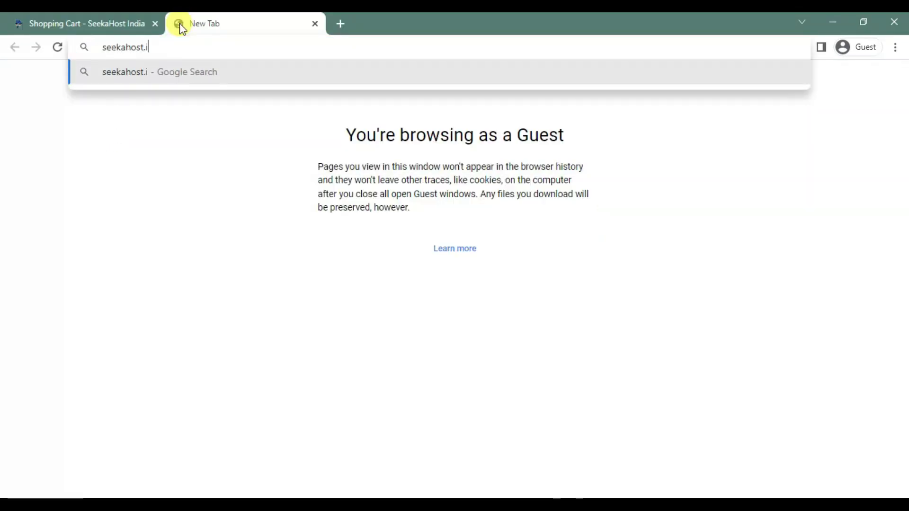
key("Return")
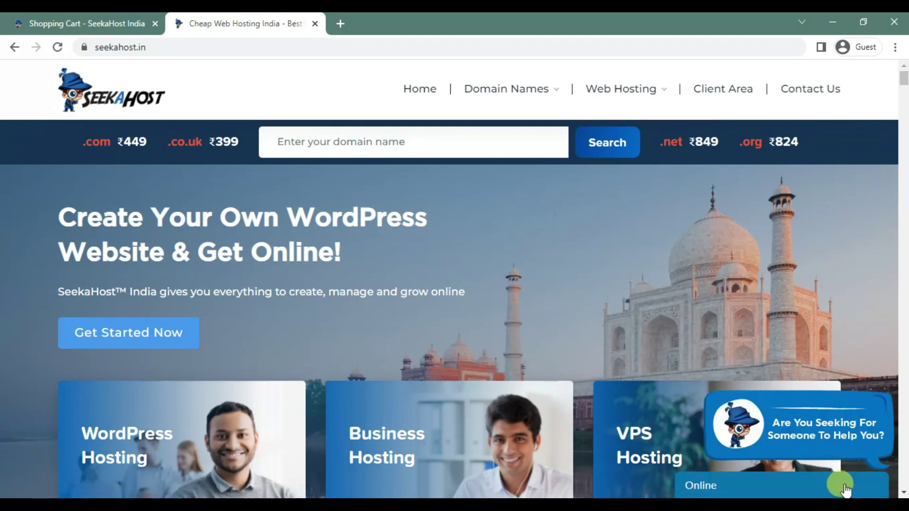
left_click(829, 487)
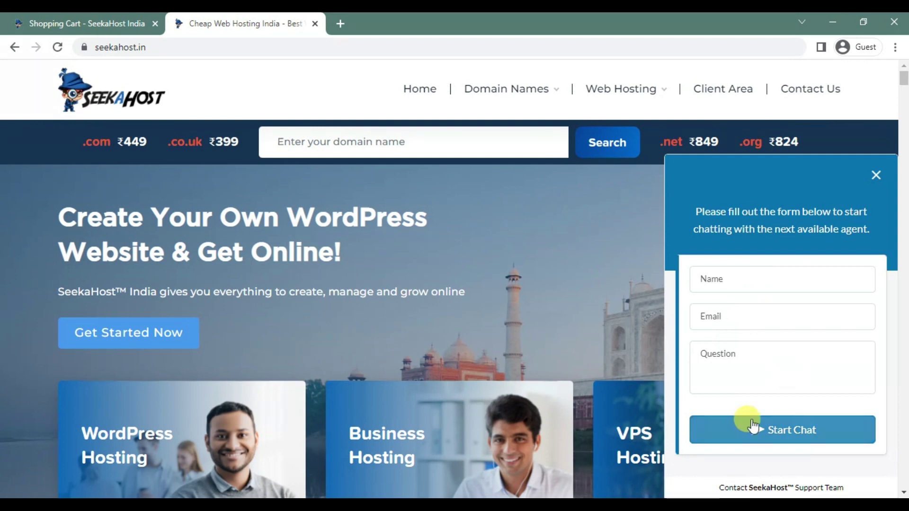
left_click(876, 176)
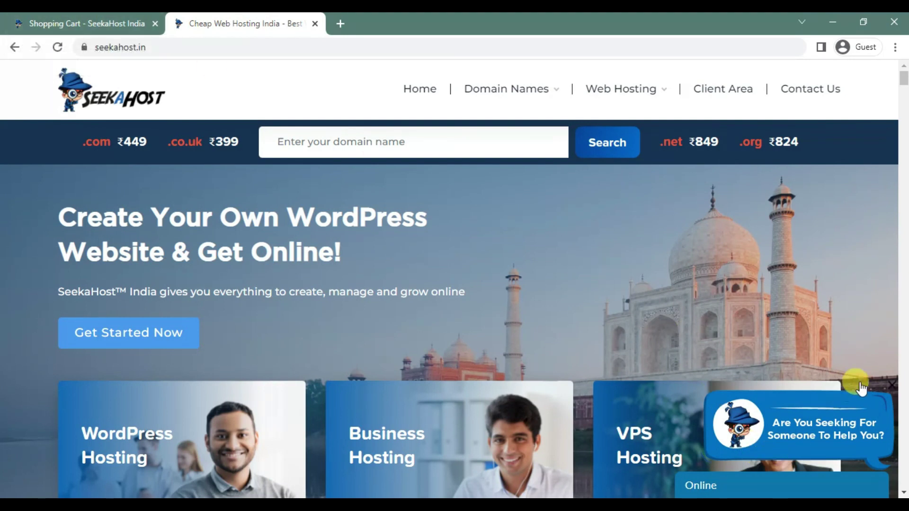
left_click(895, 392)
Back on the checkout tab, submit the gowdham.in order at Rs 0.00
left_click(95, 20)
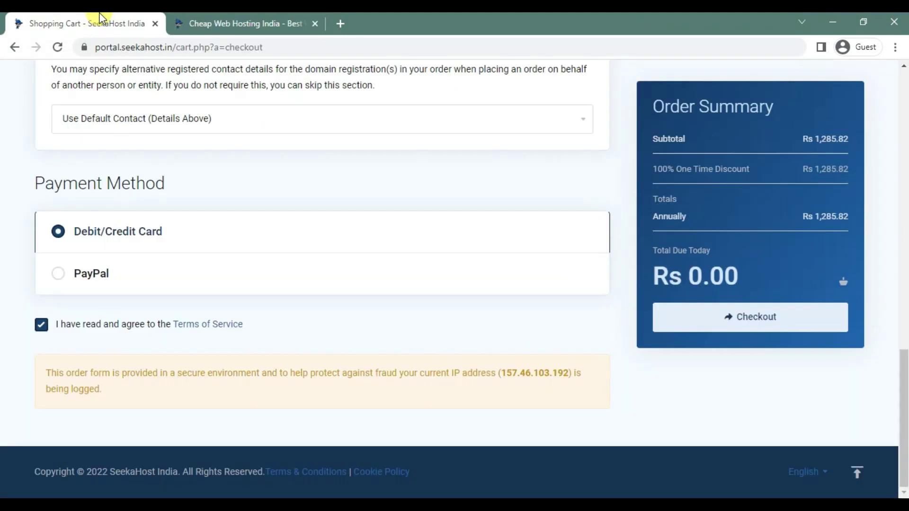
scroll(381, 395, "up", 15)
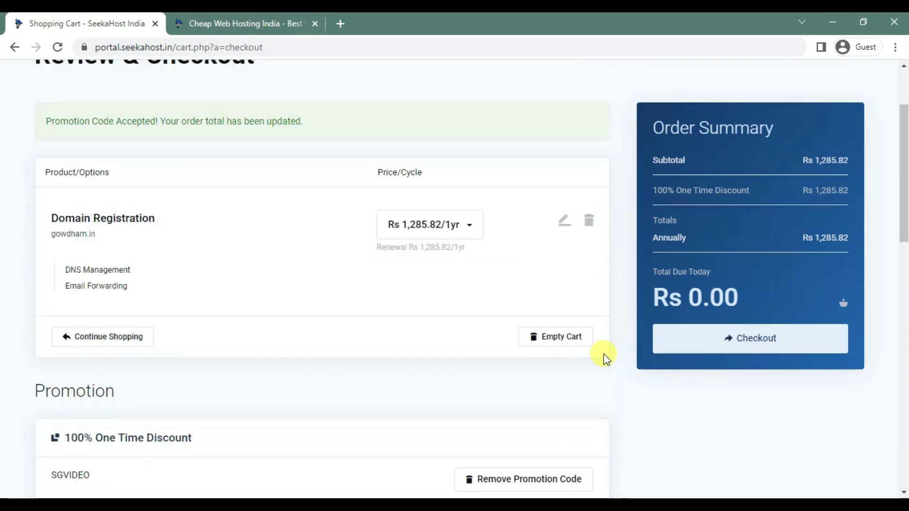
left_click(747, 349)
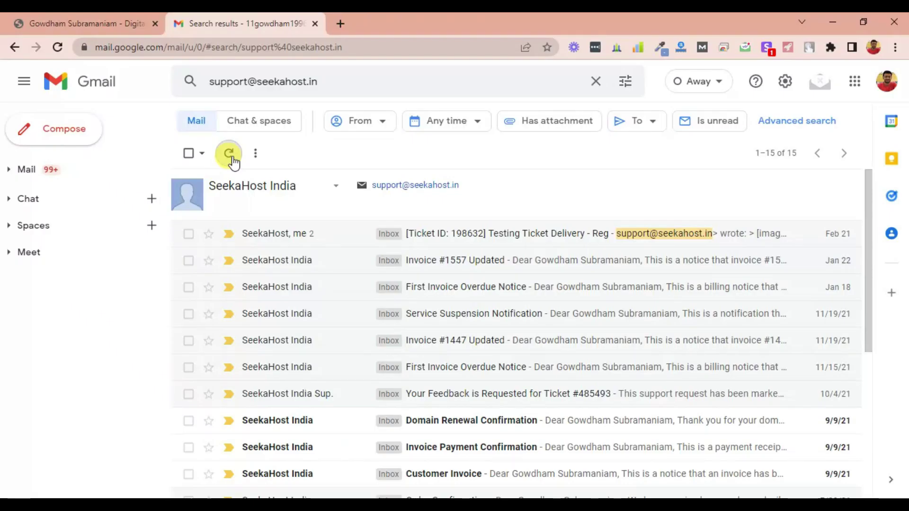
Refresh the SeekaHost search results and read the Order Confirmation email
left_click(229, 153)
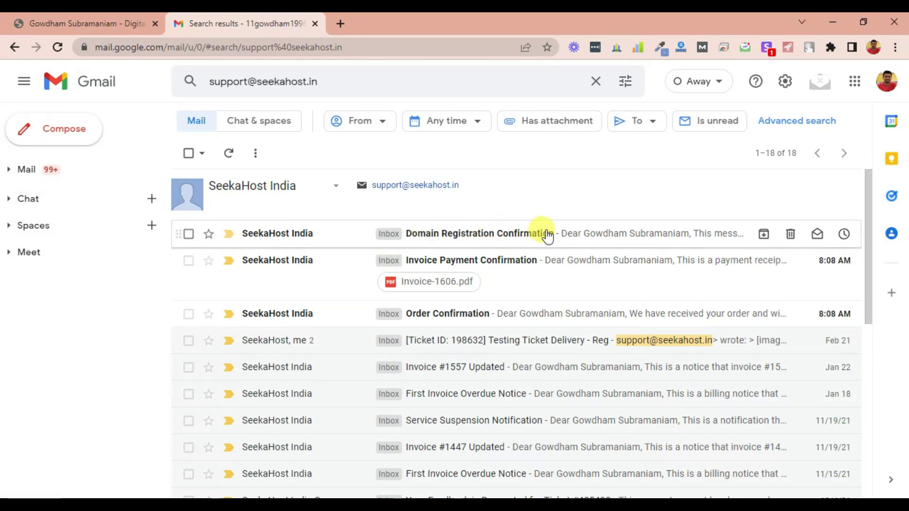
left_click(552, 313)
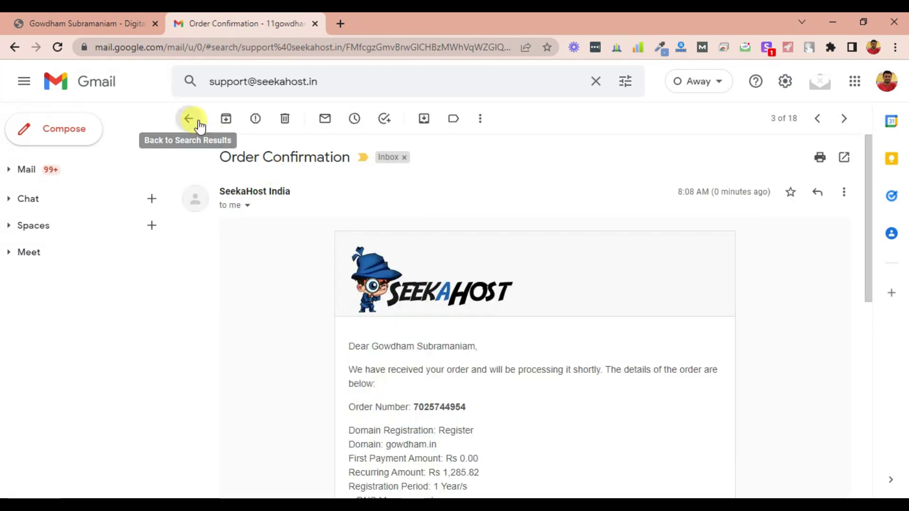
left_click(200, 126)
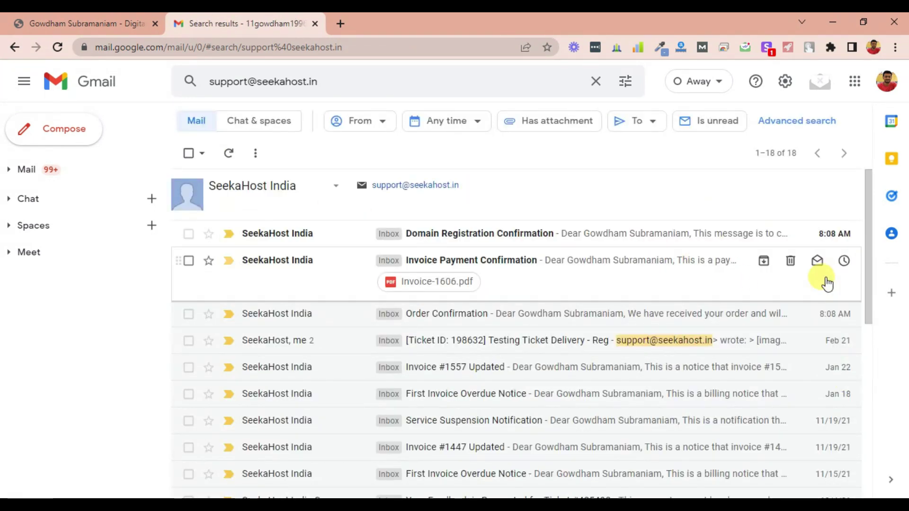
Read the Invoice Payment Confirmation email, then return to the results list
left_click(329, 274)
scroll(417, 331, "down", 7)
scroll(421, 349, "up", 7)
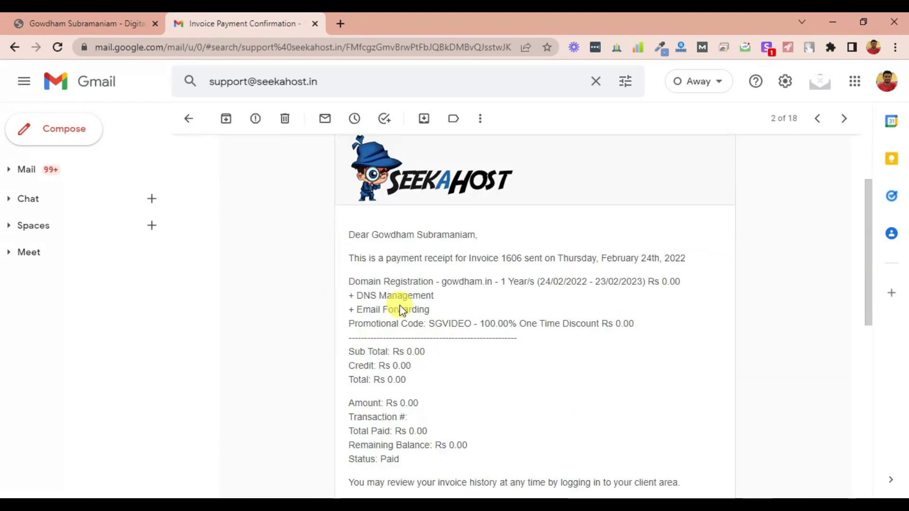
scroll(407, 335, "down", 2)
scroll(355, 274, "up", 2)
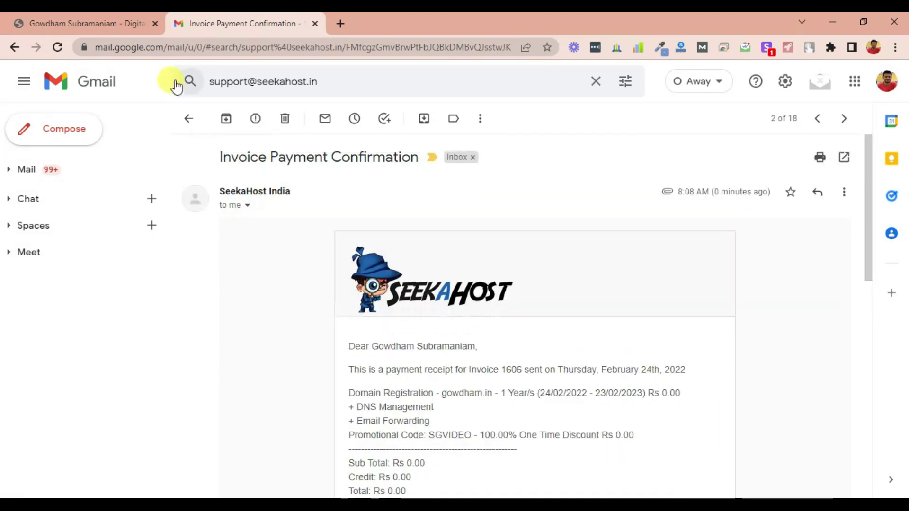
left_click(190, 119)
Read the Domain Registration Confirmation for gowdham.in, then return to the results list
left_click(384, 239)
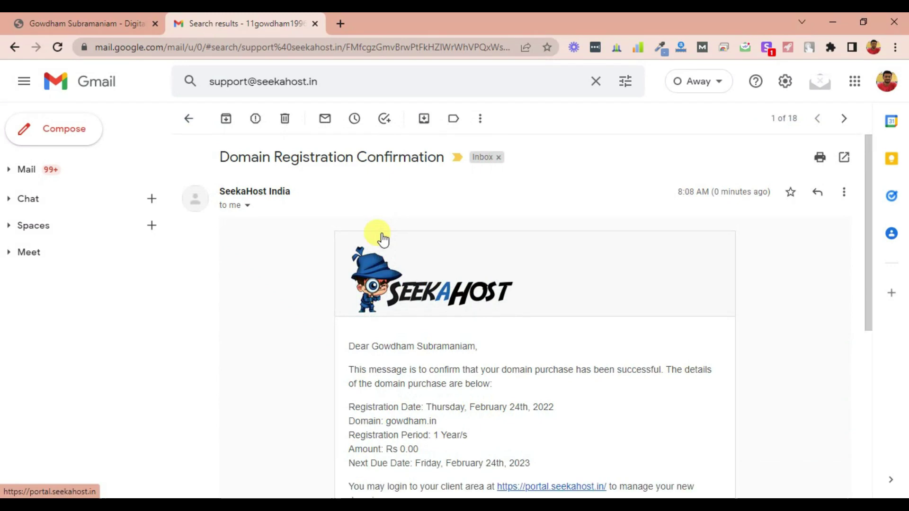
scroll(451, 264, "down", 4)
scroll(443, 258, "up", 2)
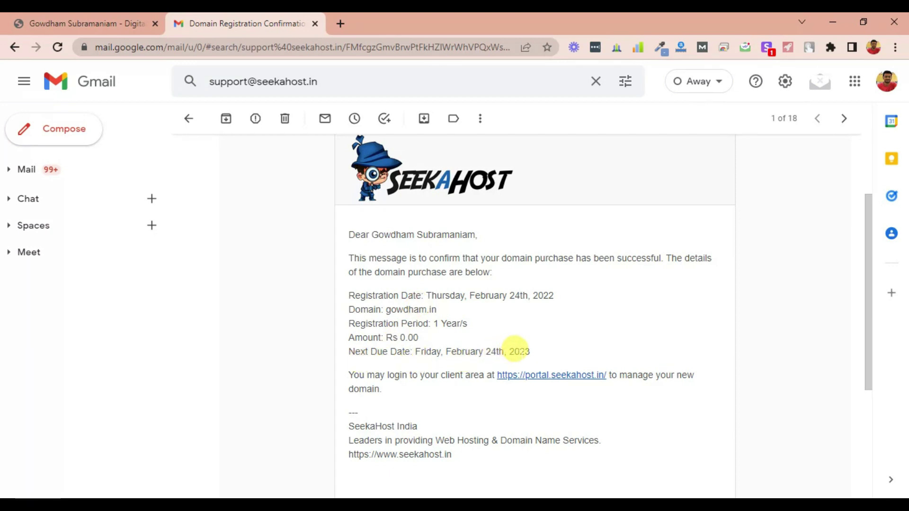
scroll(506, 325, "up", 5)
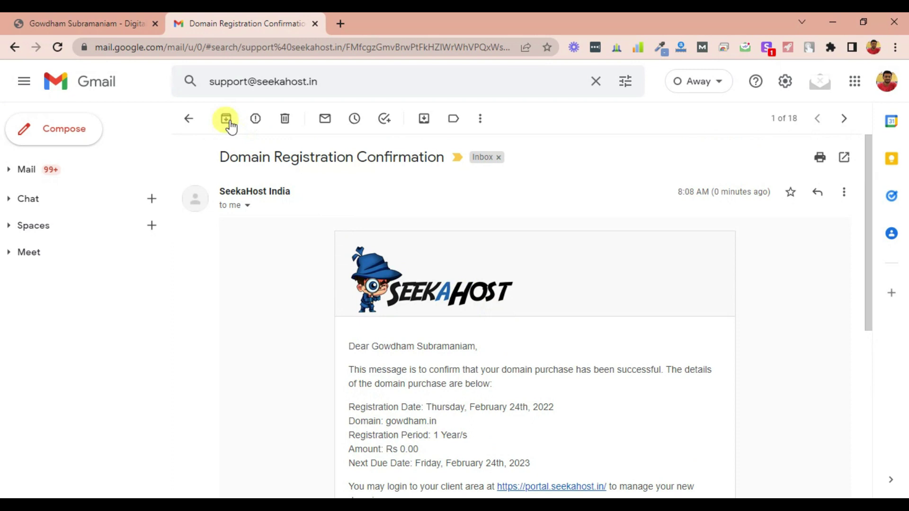
left_click(188, 118)
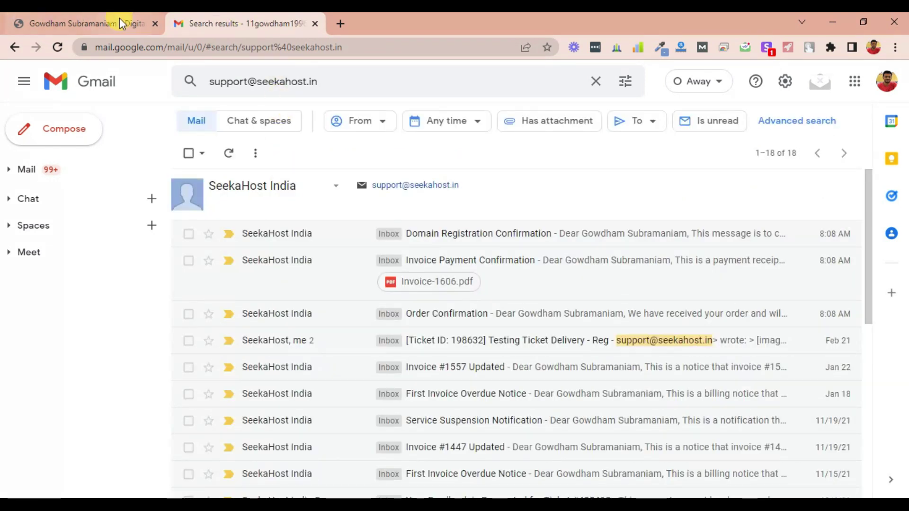
Open gowdham.in from My Domains, showing it Active, registered February 24th, 2022
key("alt+Tab")
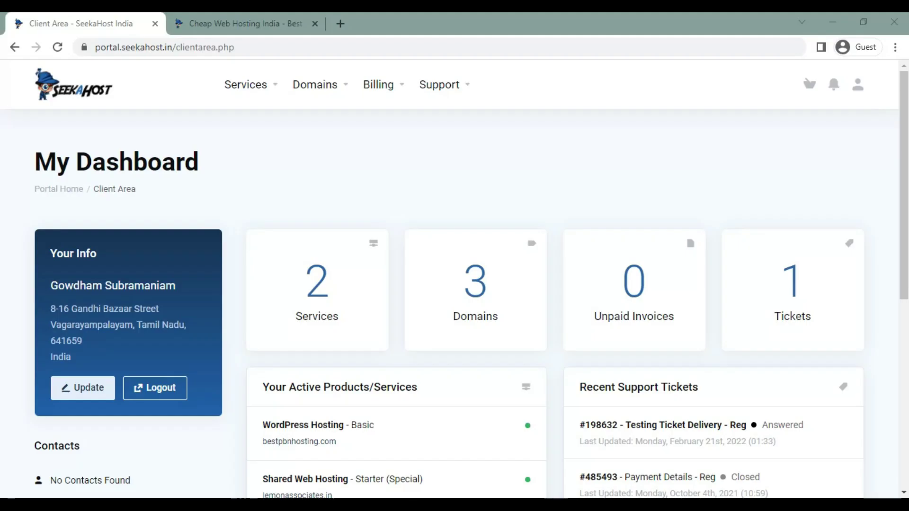
scroll(394, 282, "down", 2)
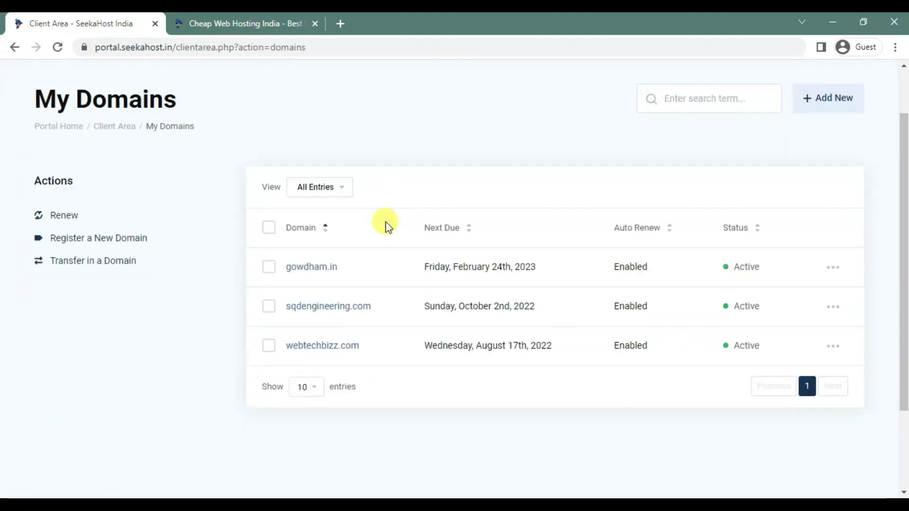
scroll(386, 226, "down", 1)
left_click(392, 231)
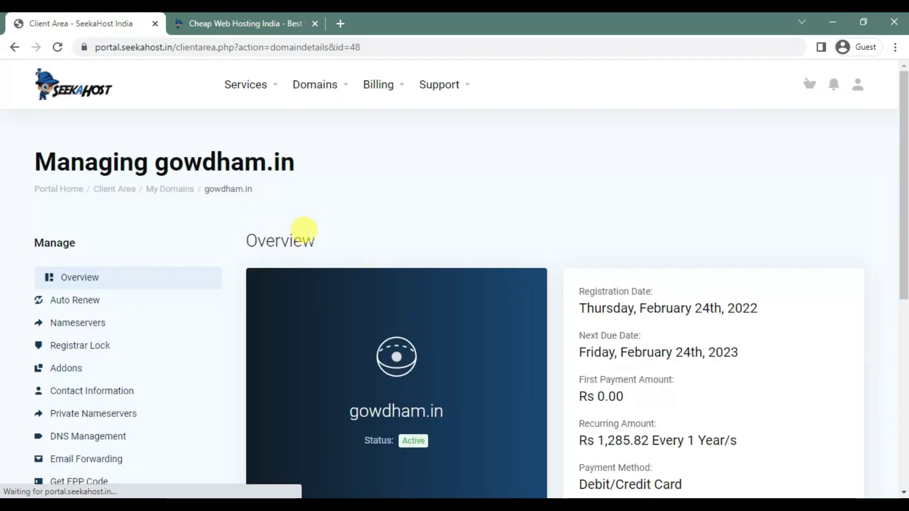
scroll(561, 263, "down", 2)
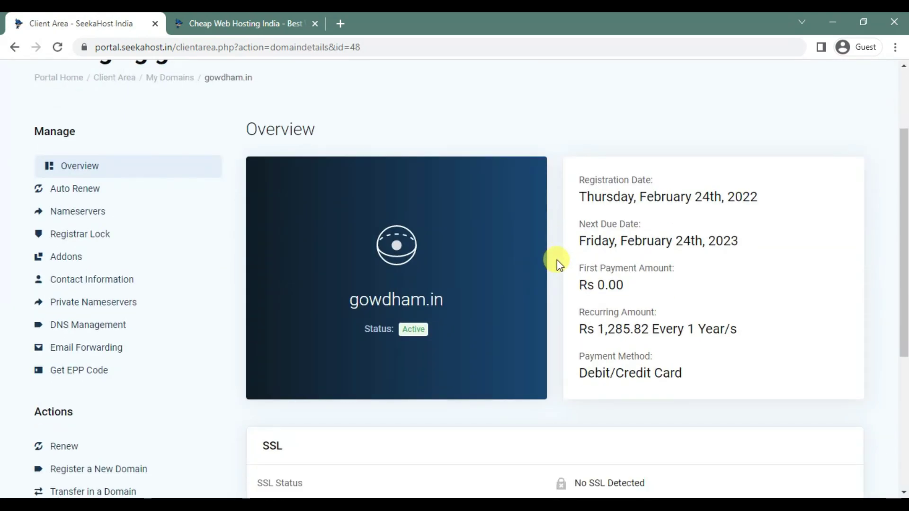